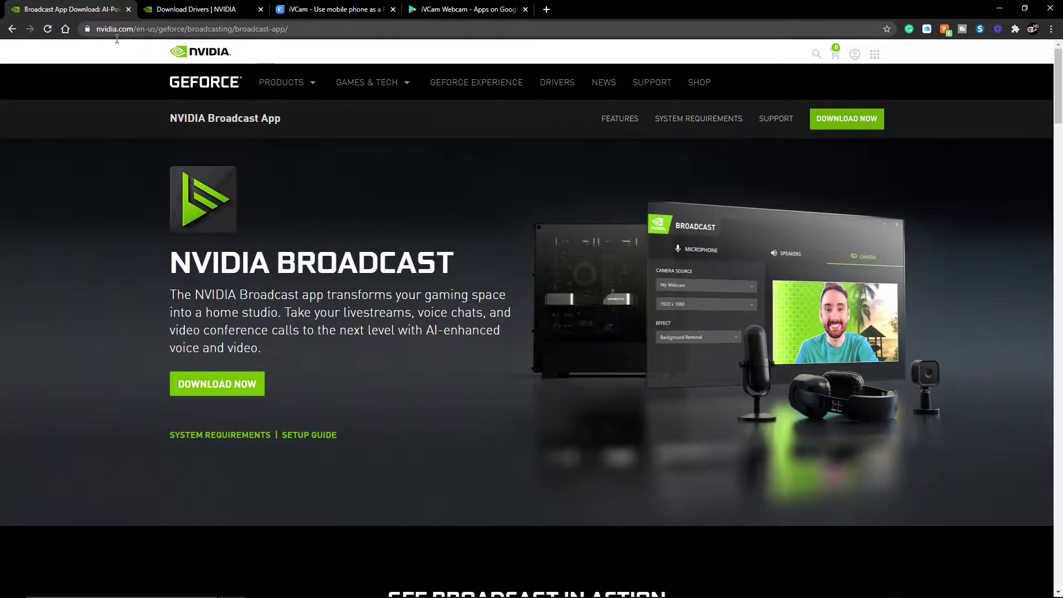
- Review the Broadcast system requirements, then go to the E2ESOFT iVCam download page
left_click(722, 118)
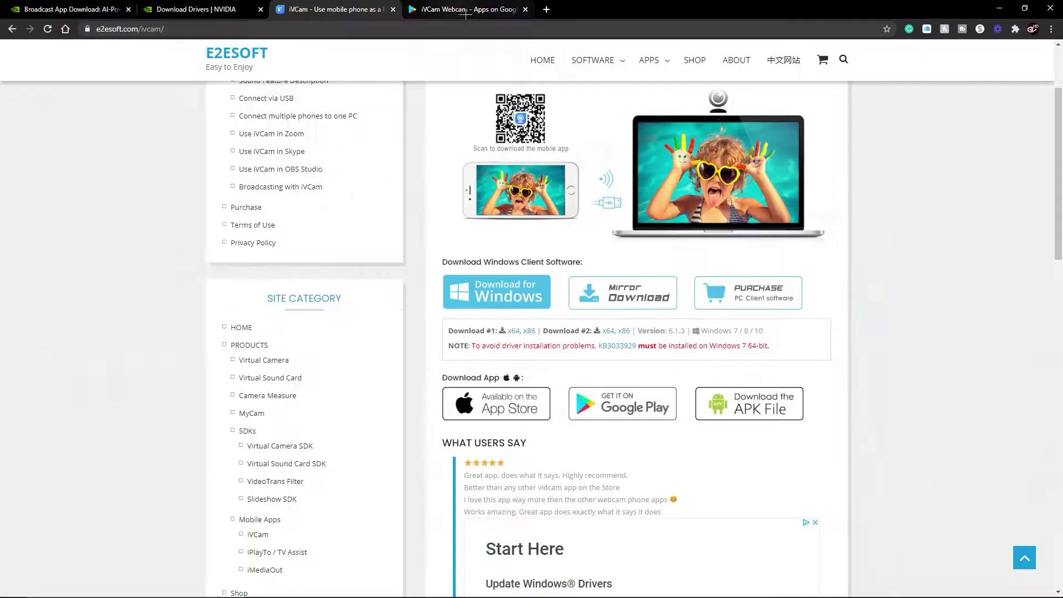
- Switch to the 'iVCam Webcam - Apps on Google Play' listing
left_click(501, 10)
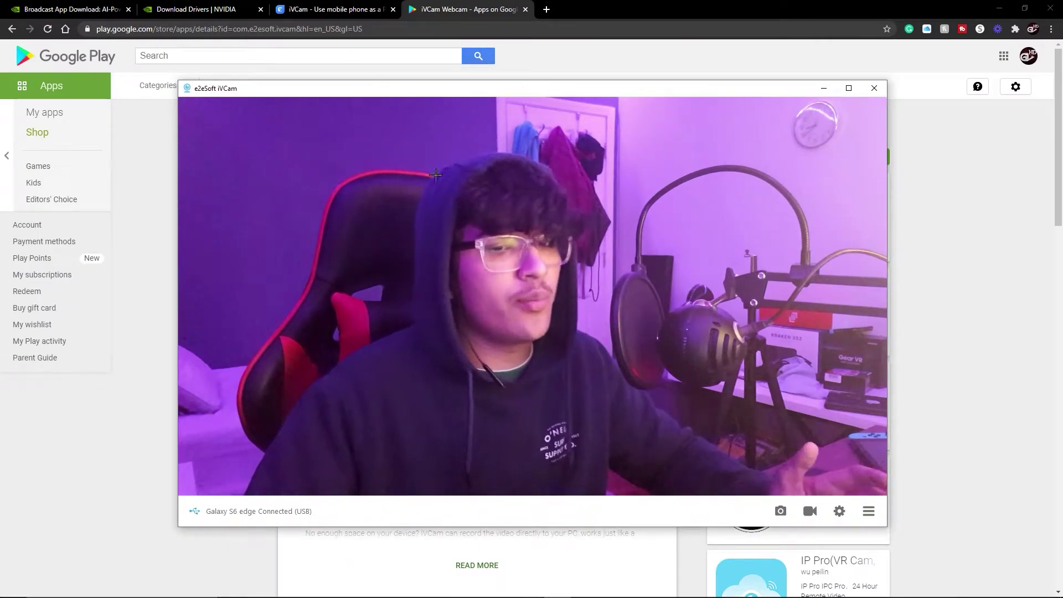
- Dismiss the Camera Settings dialog and open iVCam's general video Settings from the main menu
left_click(839, 511)
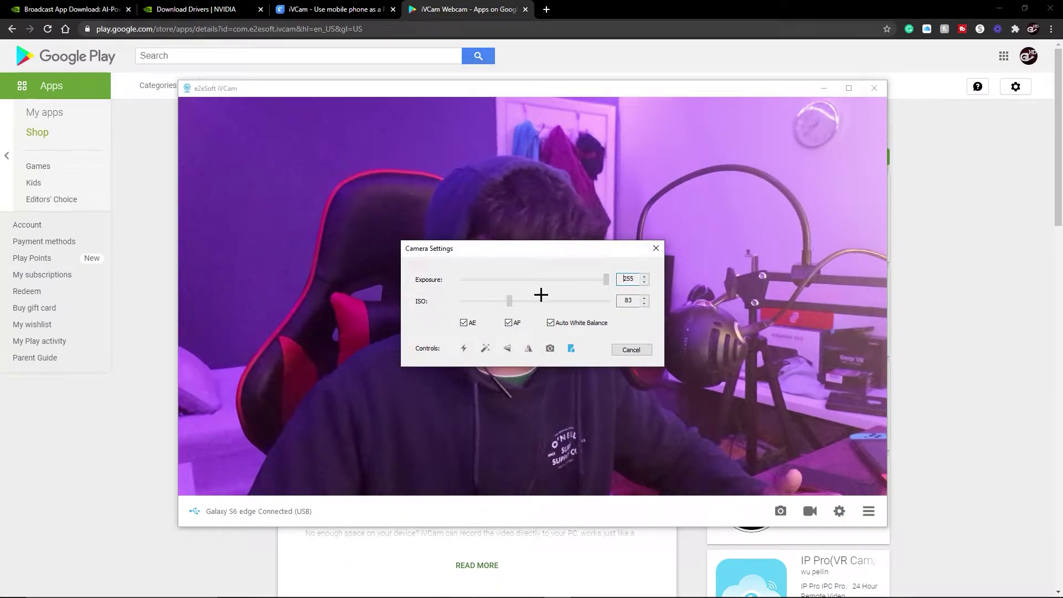
left_click(629, 350)
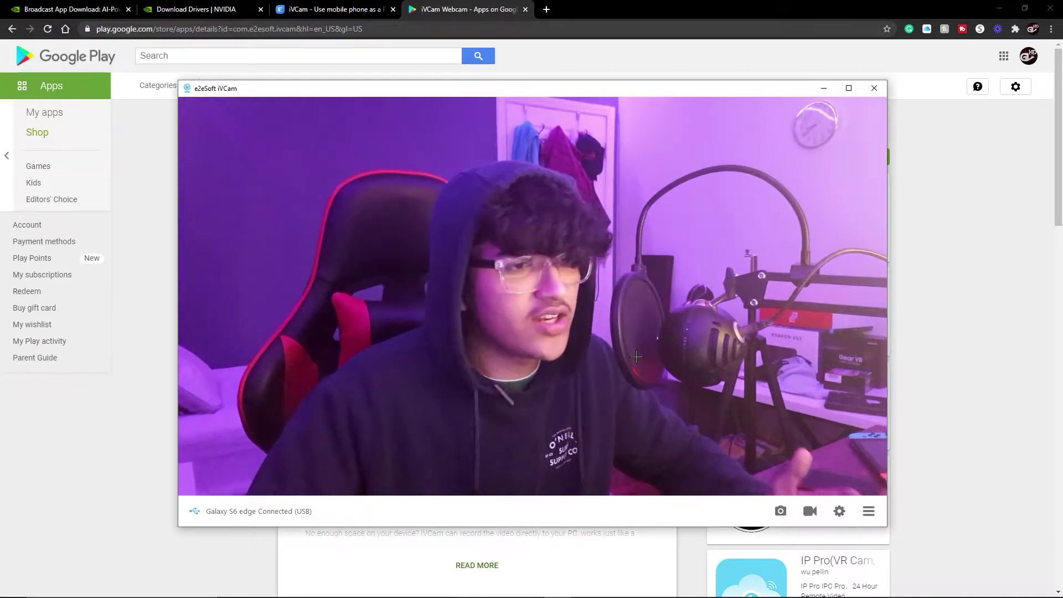
left_click(868, 512)
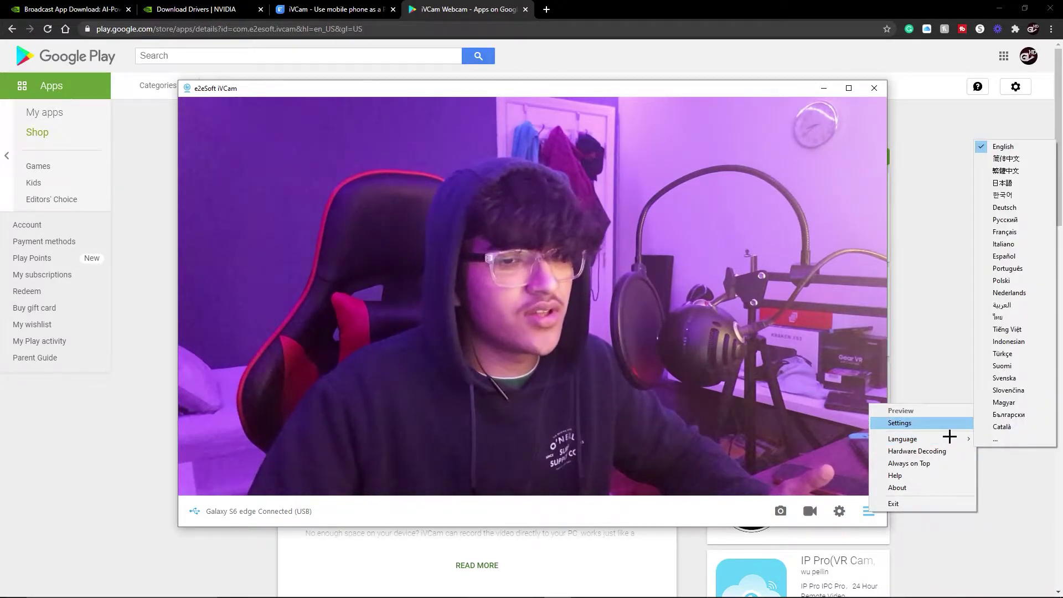
left_click(899, 423)
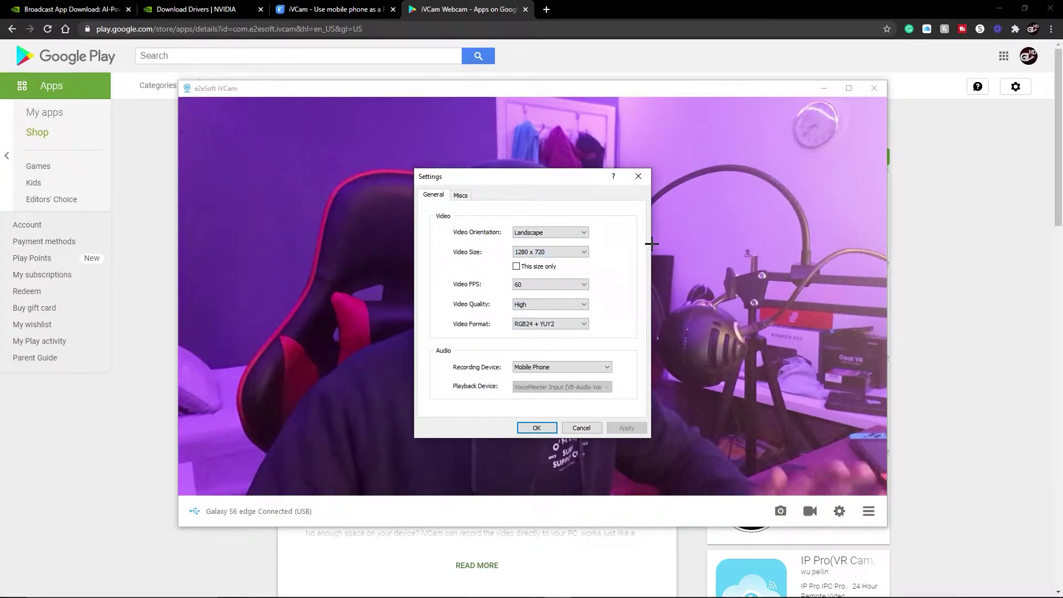
- Review the available frame rates and keep Video Size at 1280 x 720
left_click_drag(553, 182, 499, 177)
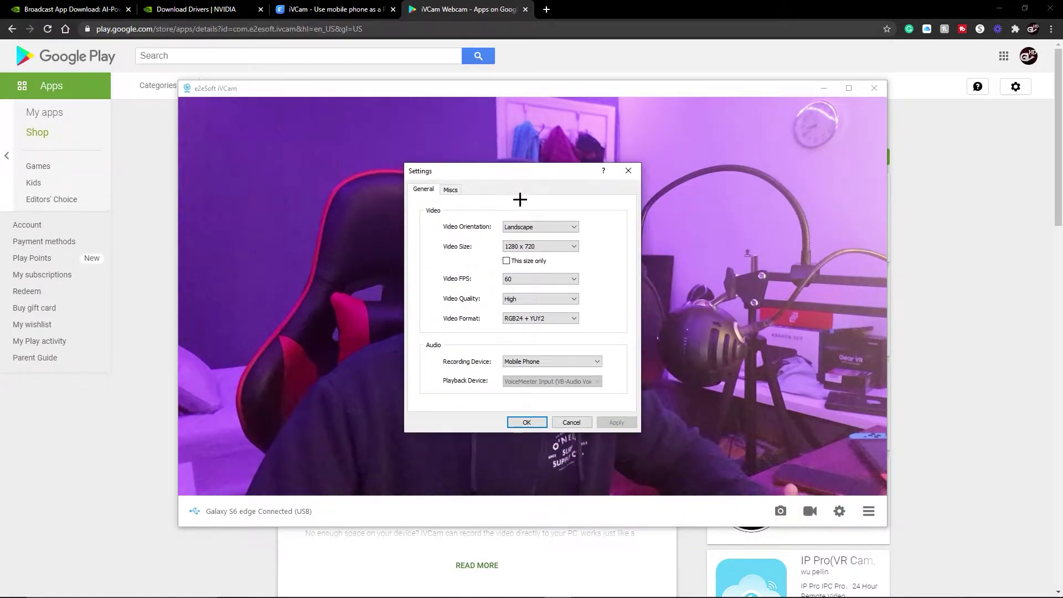
left_click(550, 279)
left_click(536, 287)
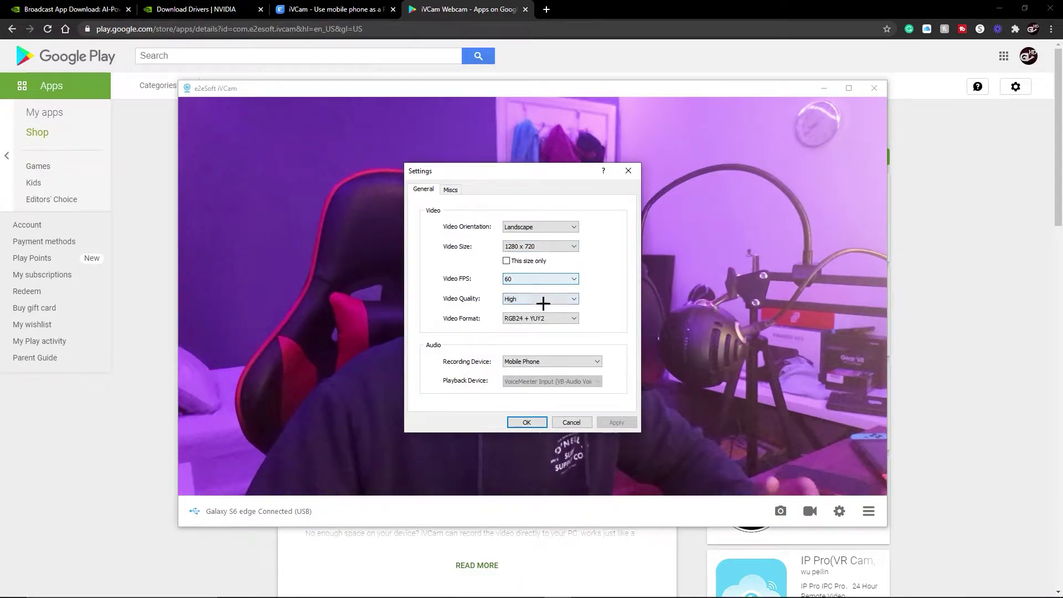
left_click(544, 285)
left_click(544, 286)
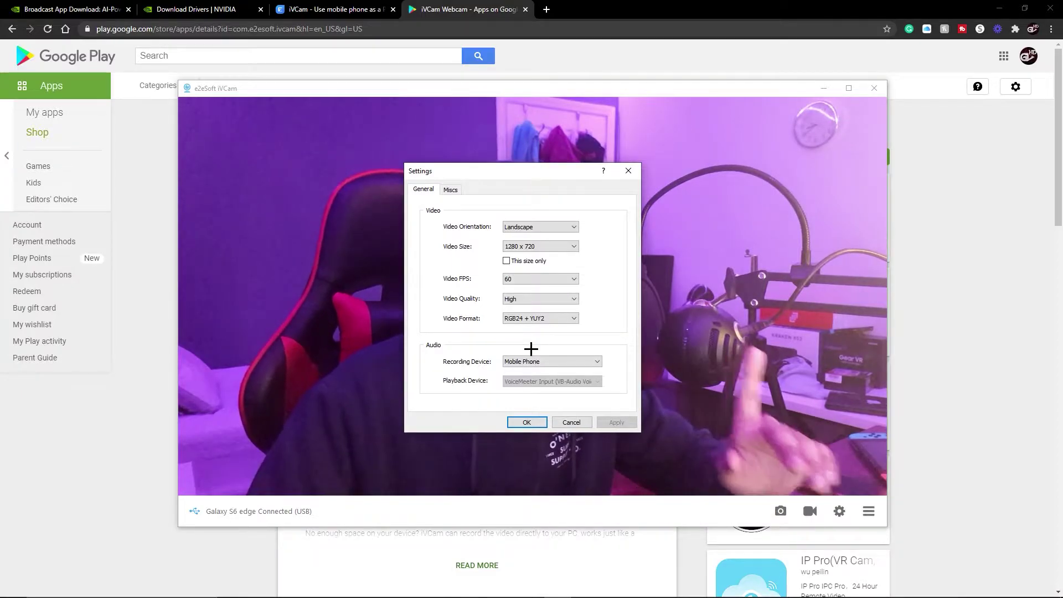
left_click(531, 247)
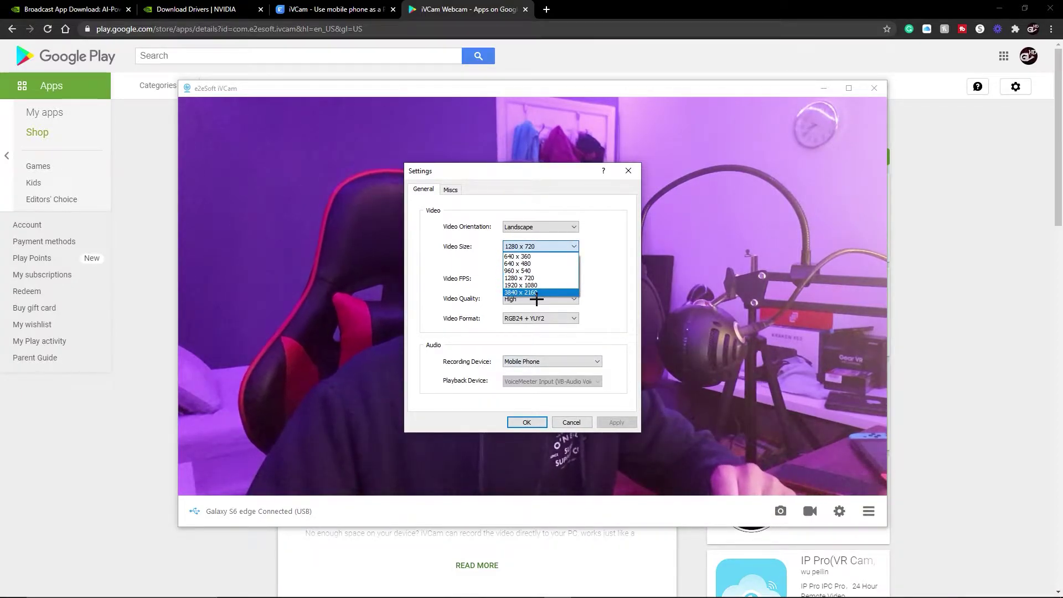
left_click(486, 263)
- Set Video FPS to 25 and save the iVCam settings
left_click(531, 279)
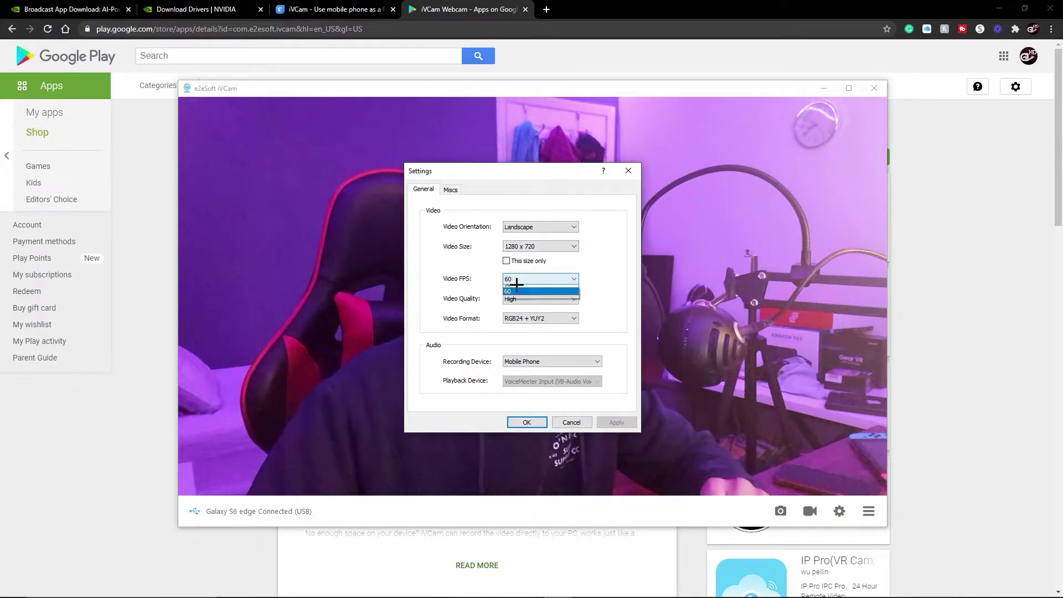
left_click(526, 304)
left_click(529, 280)
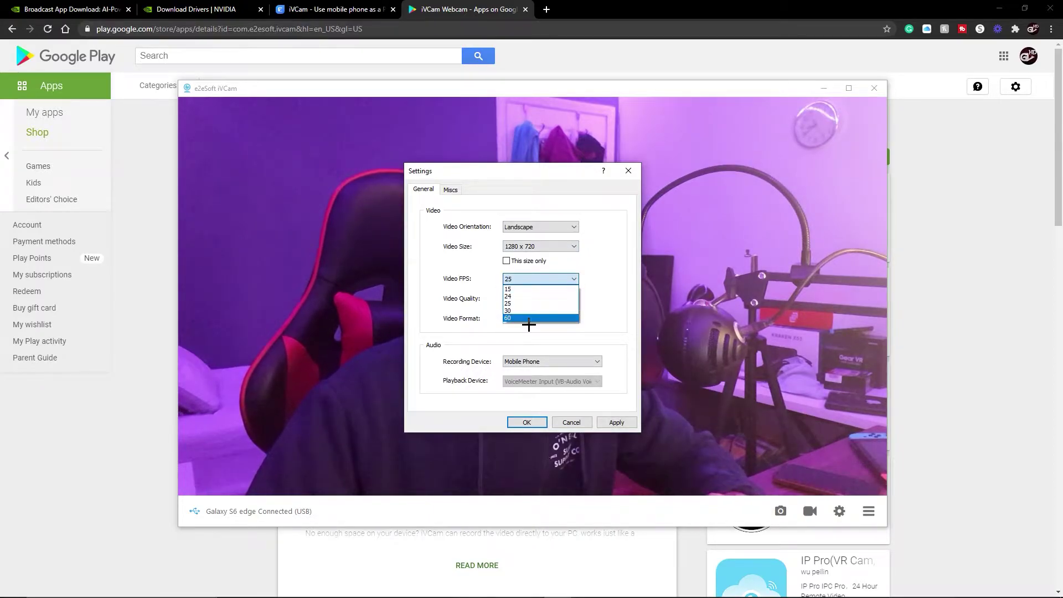
left_click(528, 328)
left_click(527, 422)
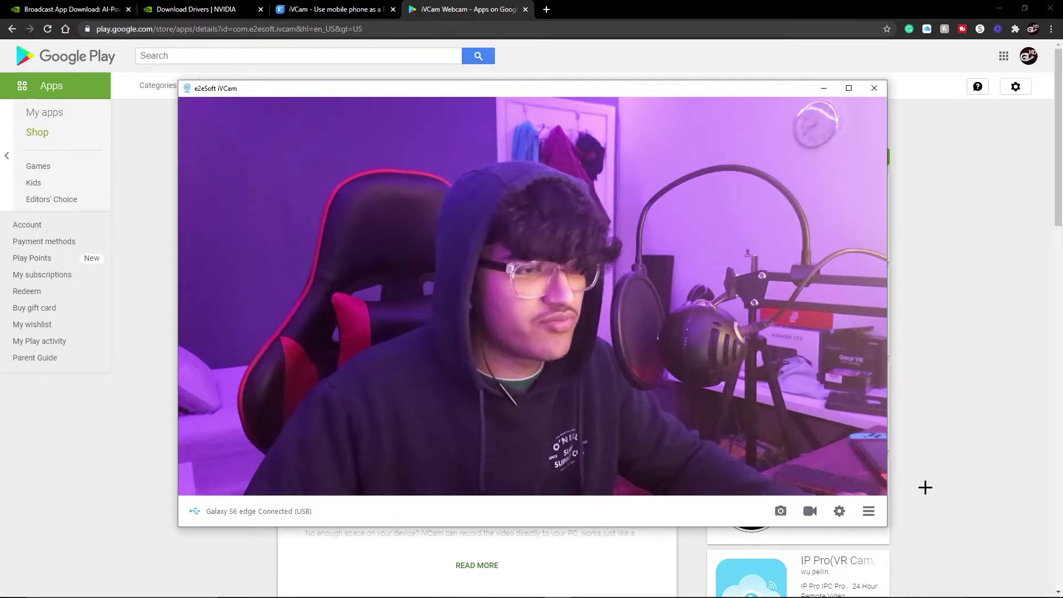
key("alt+Tab")
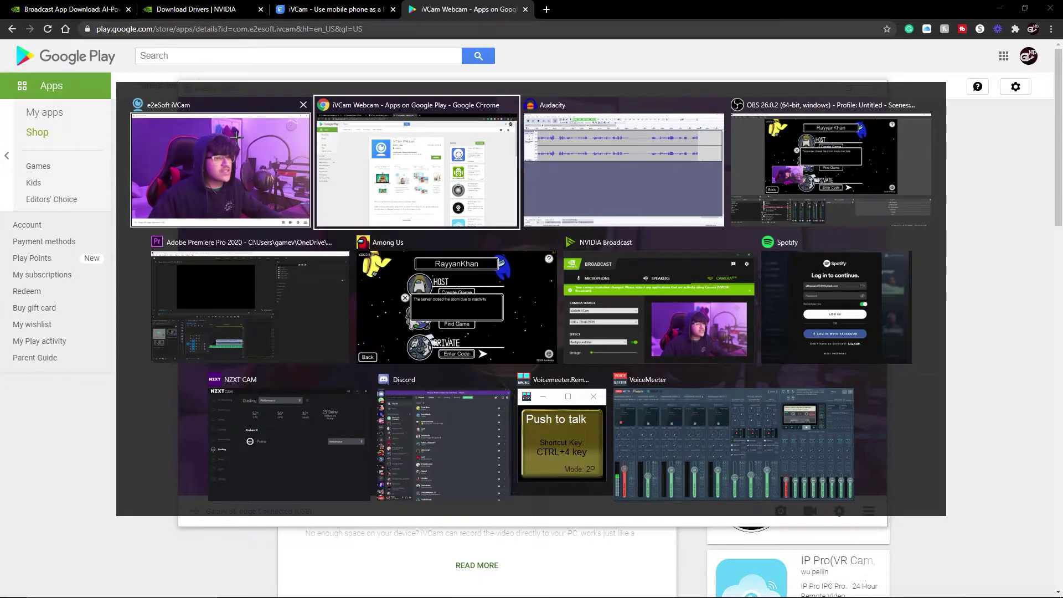
- In NVIDIA Broadcast, show the Camera page with e2eSoft iVCam at 1280 x 720 @ 25FPS
left_click(658, 307)
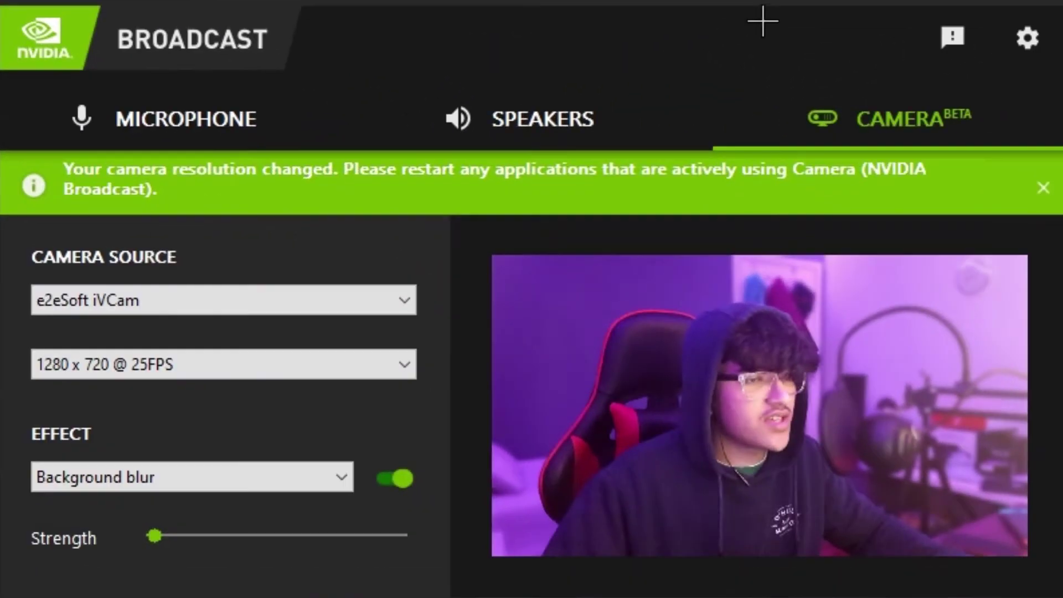
left_click(147, 75)
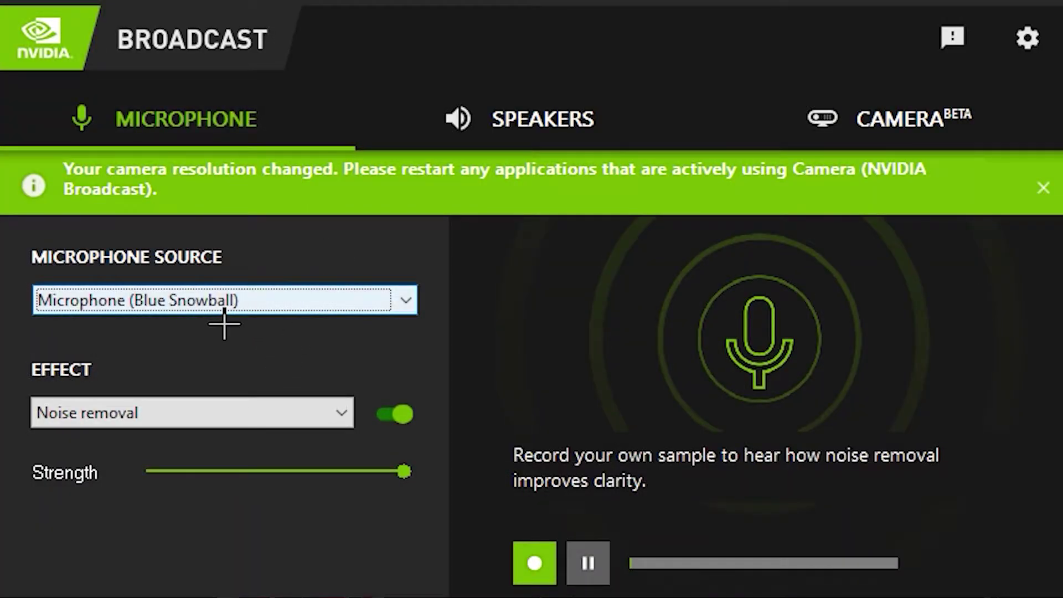
left_click(816, 145)
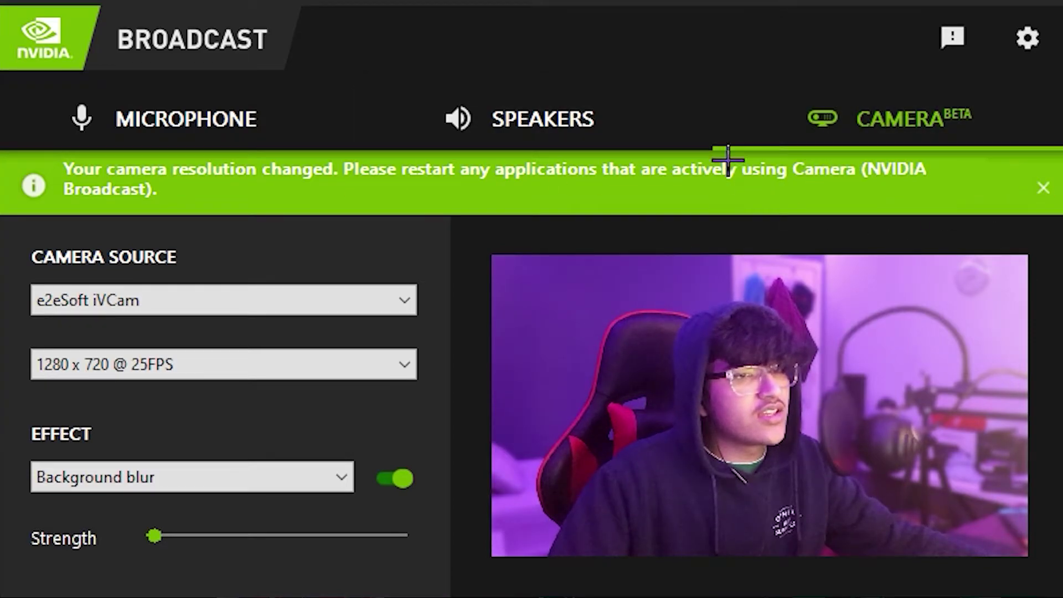
- Keep e2eSoft iVCam as the camera source after reviewing the source list
left_click(261, 313)
left_click(261, 314)
left_click(249, 306)
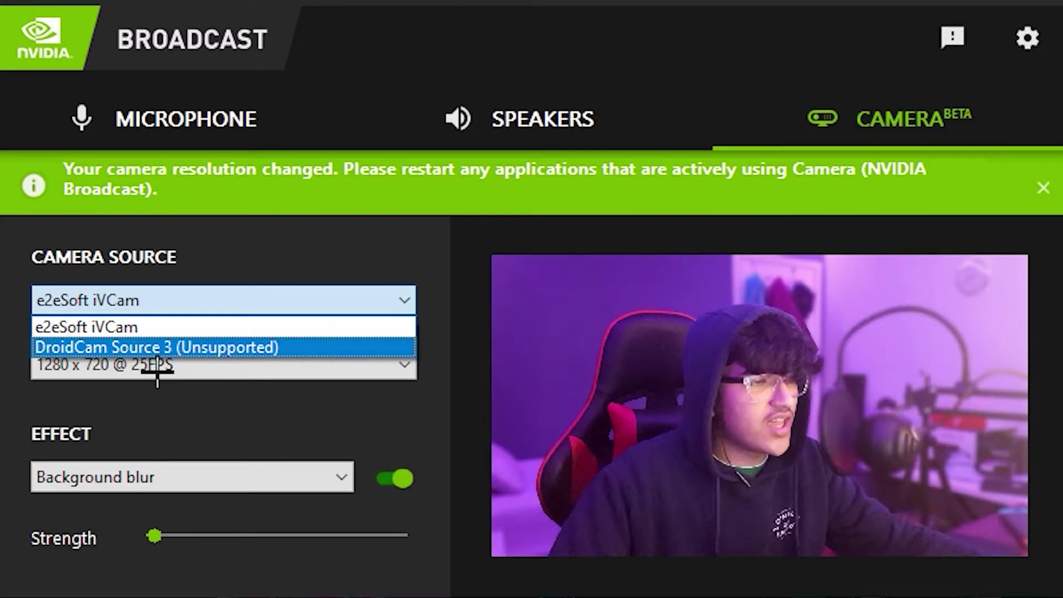
left_click(162, 332)
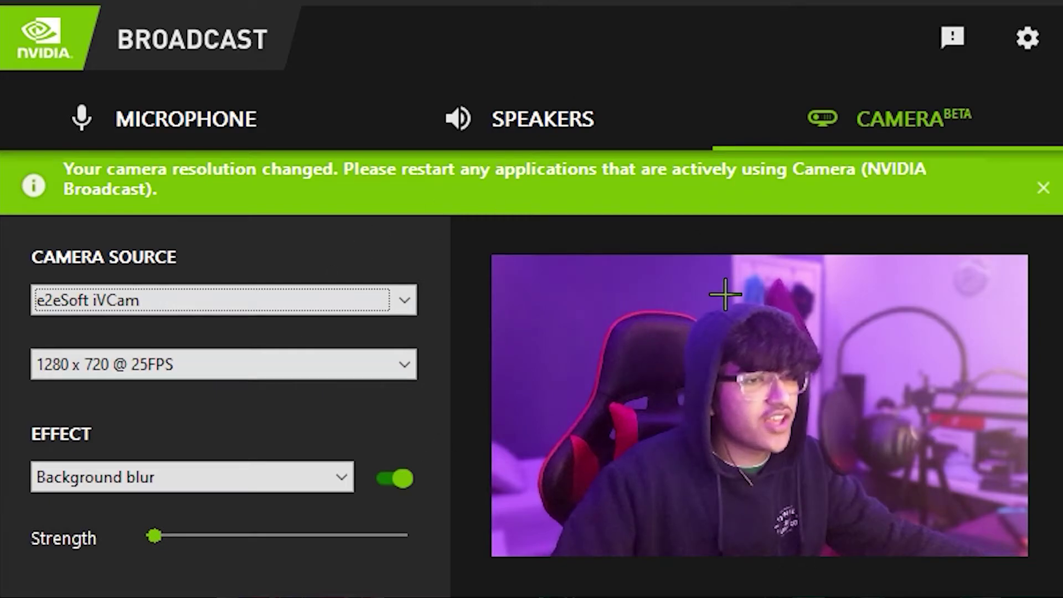
- Drop the blur strength to minimum and switch the effect to Background replacement
left_click_drag(203, 554, 283, 565)
key("Home")
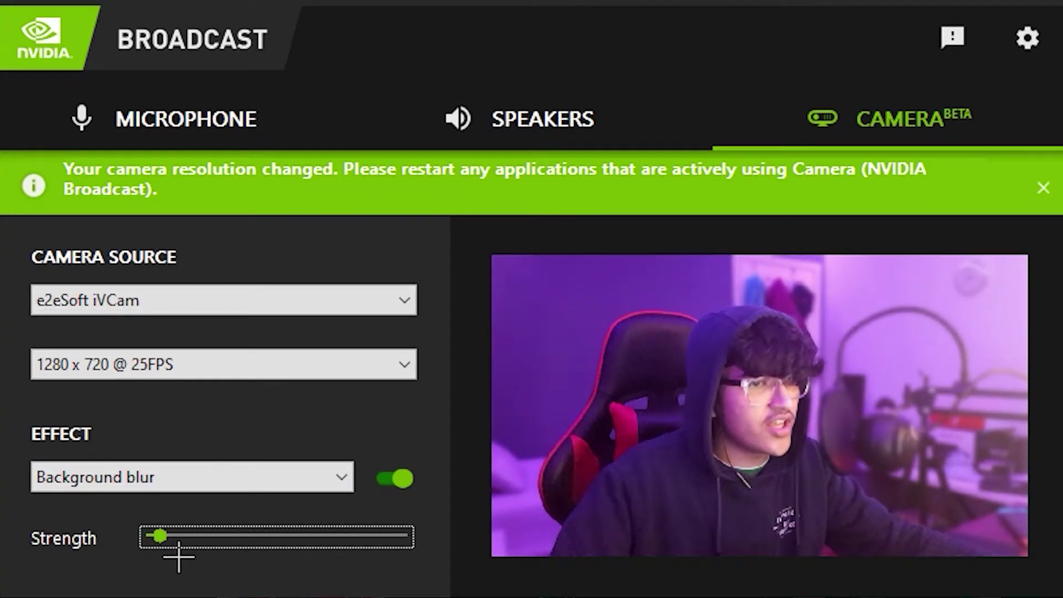
left_click(231, 480)
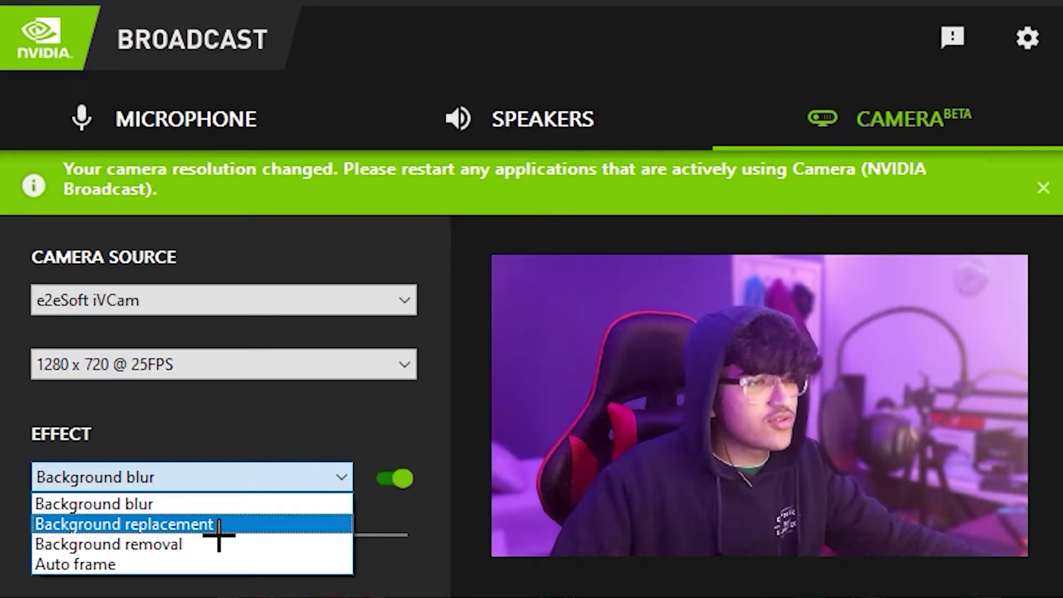
left_click(219, 526)
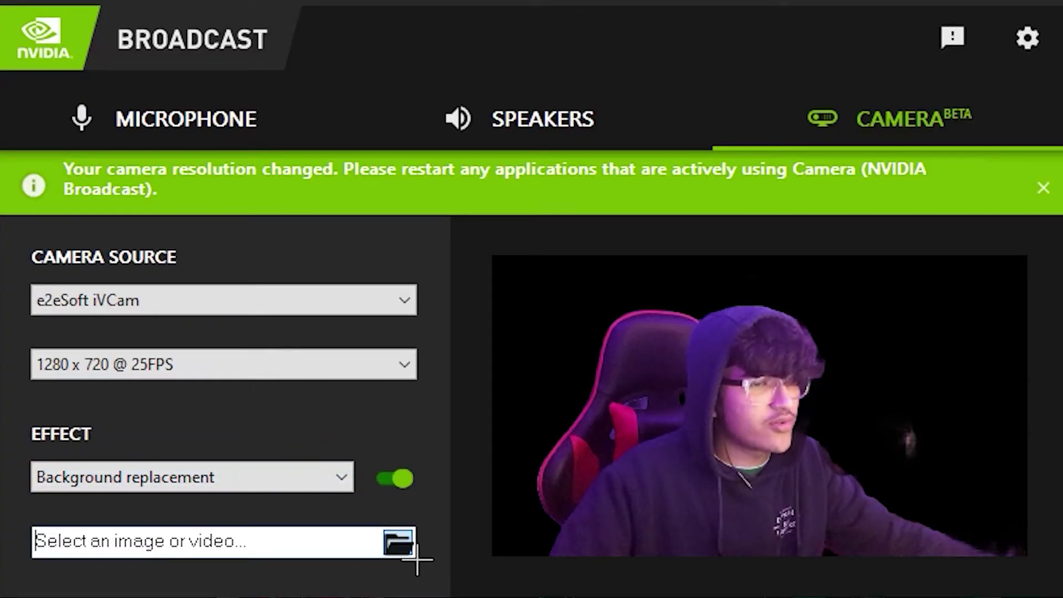
- Use the 1ie image from Pictures for gfx as the replacement background
left_click(412, 552)
left_click(550, 382)
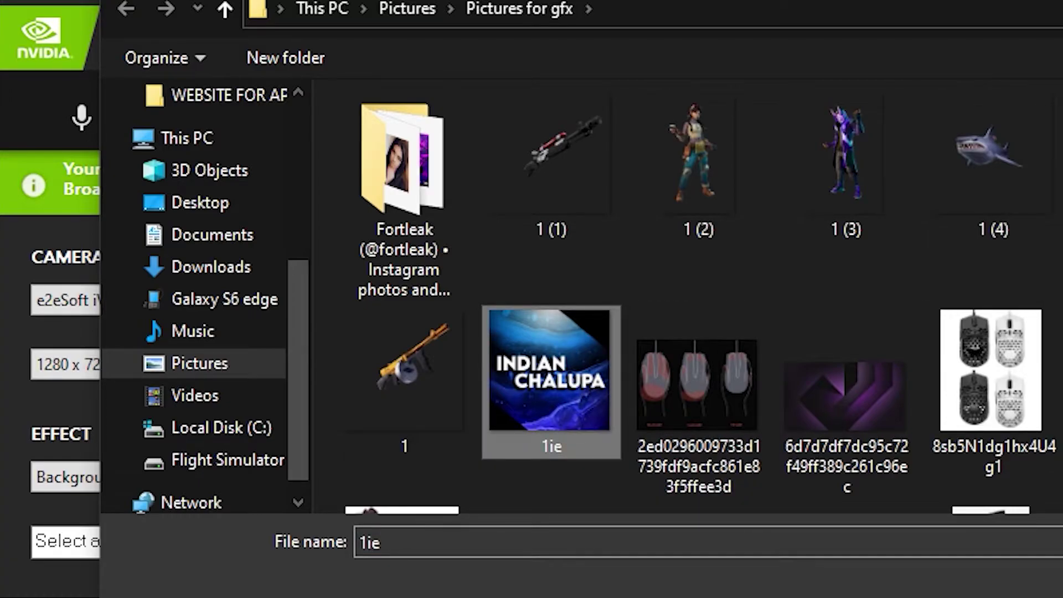
key("Return")
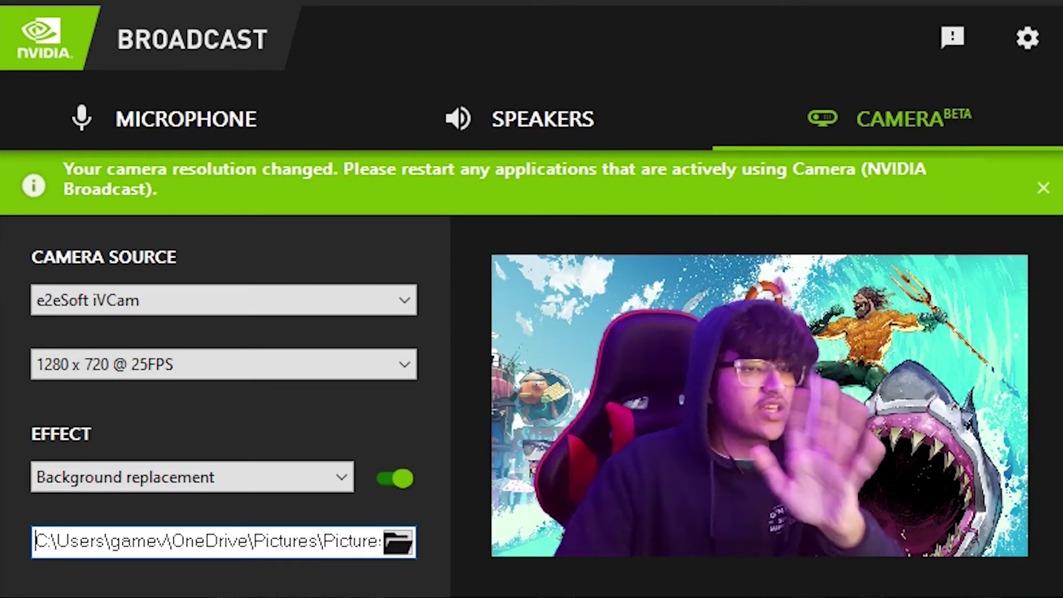
key("alt+Down")
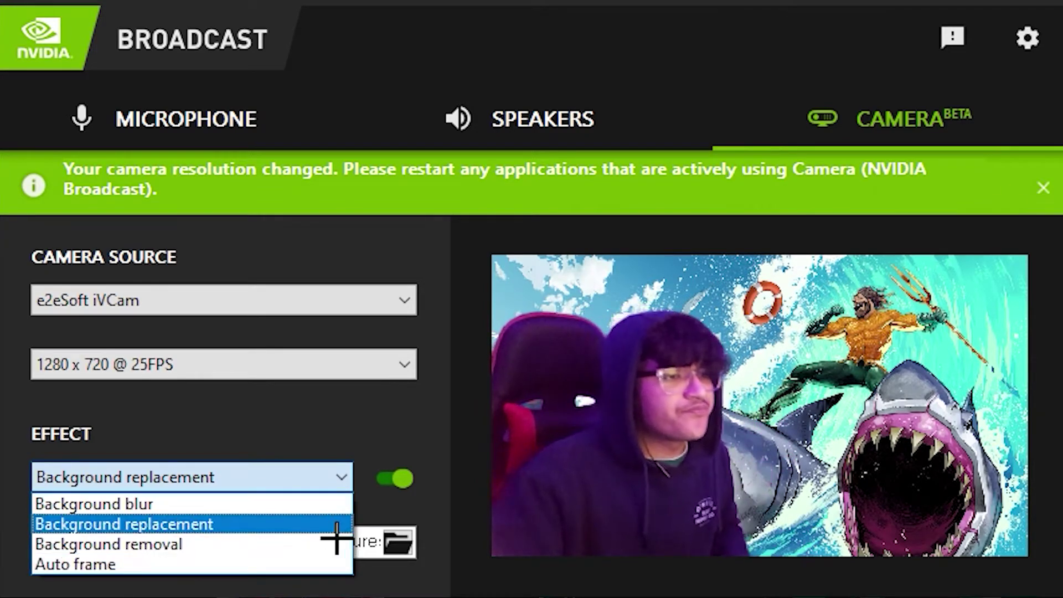
- Apply Background removal to the camera, then switch the effect to Auto frame
left_click(295, 545)
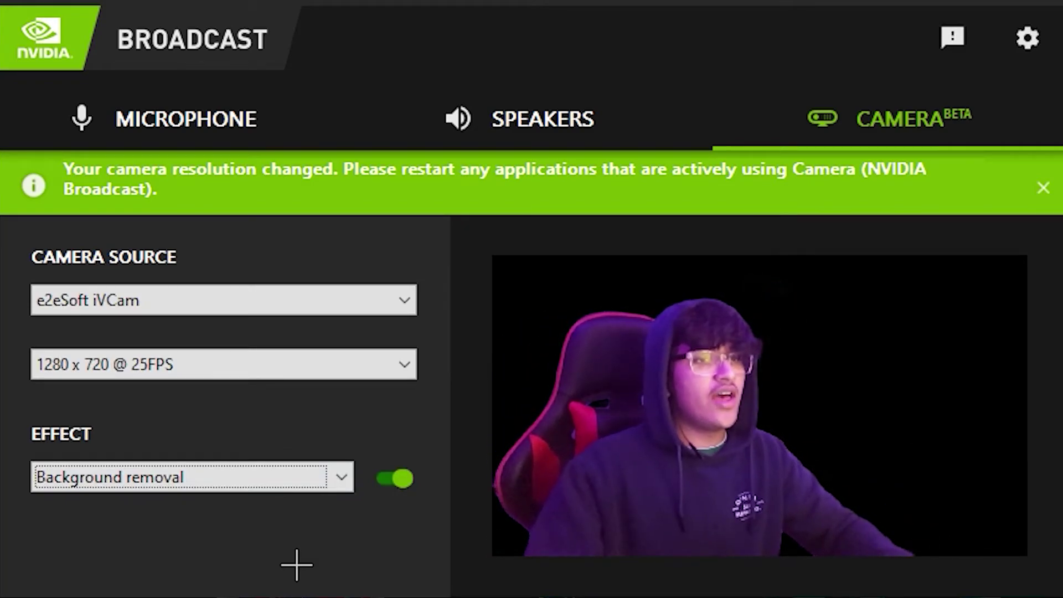
left_click(327, 476)
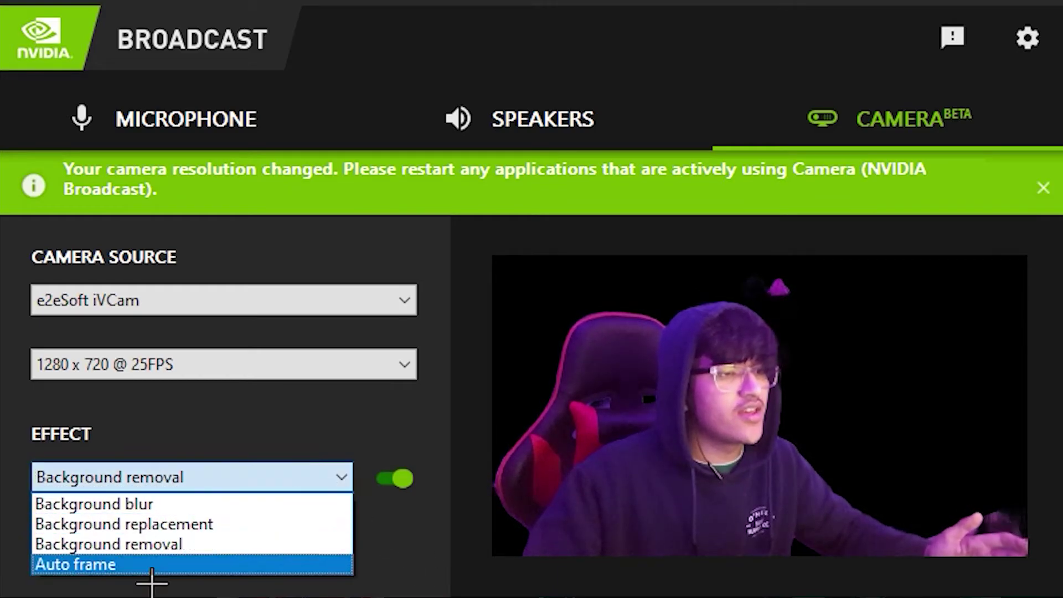
left_click(151, 564)
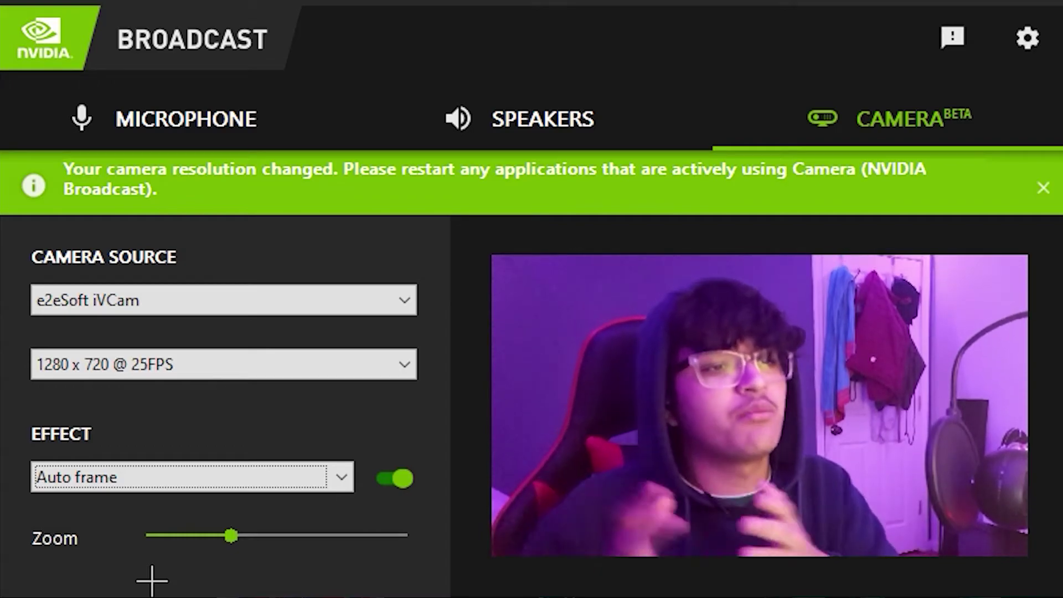
- Try a lower and a closer Auto frame zoom, then switch the effect to Background blur
left_click(188, 536)
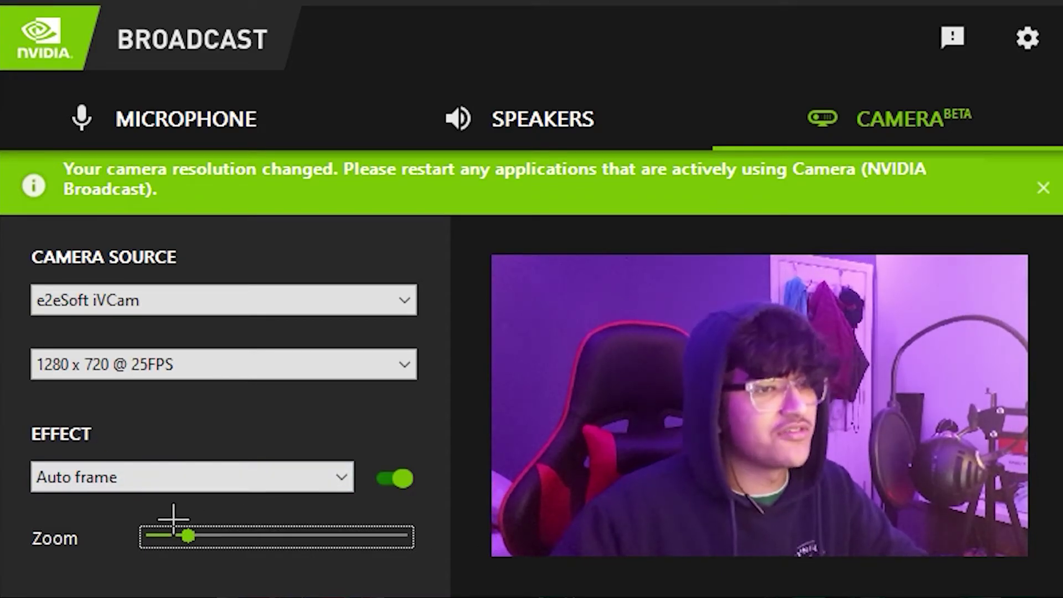
left_click(384, 553)
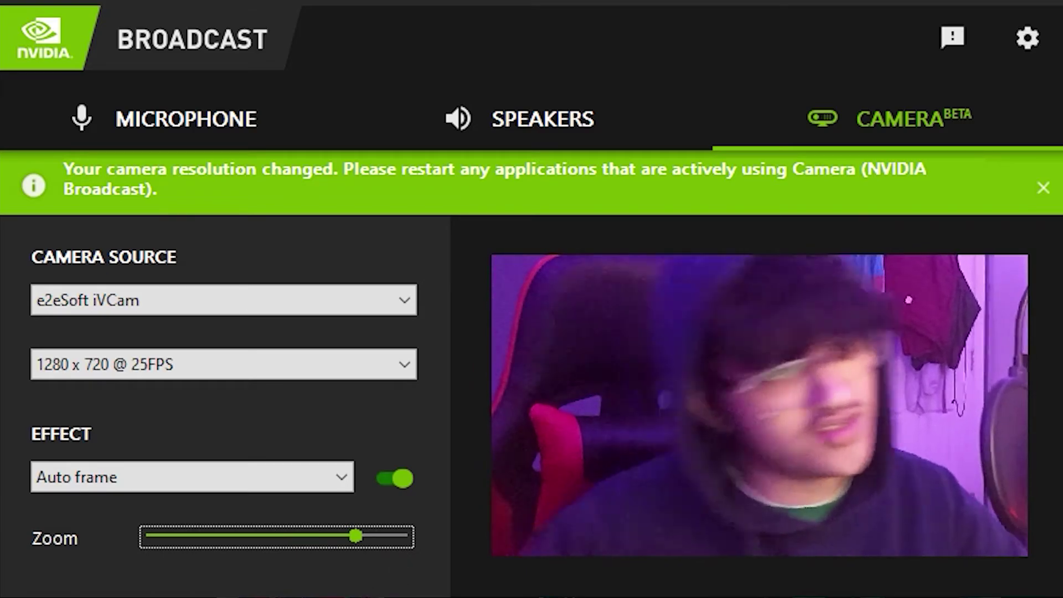
left_click(105, 486)
left_click(127, 504)
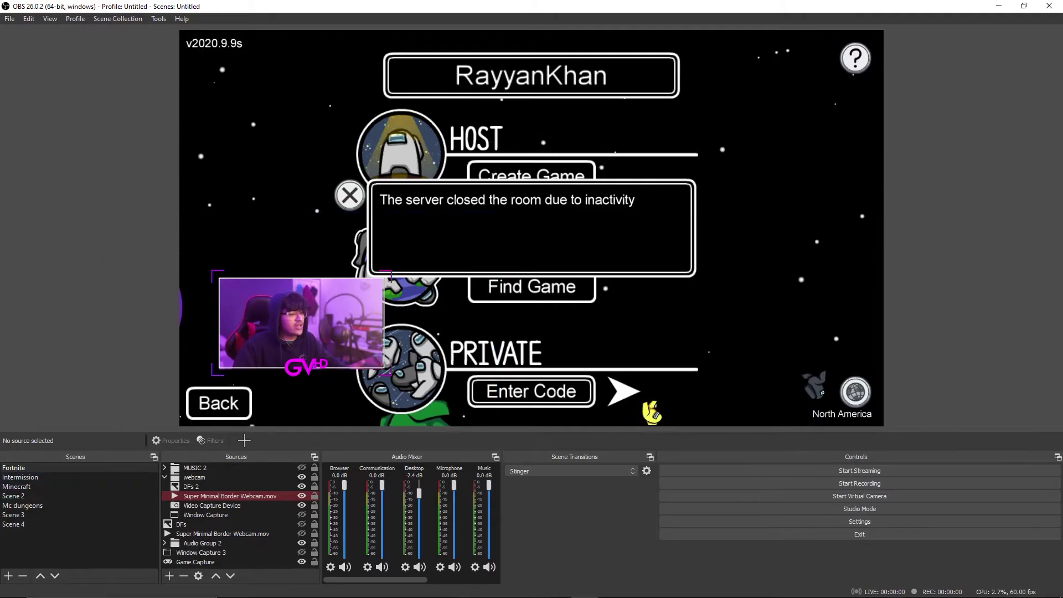
- Select and deselect the webcam source, then step through the scenes to Scene 3
left_click(288, 332)
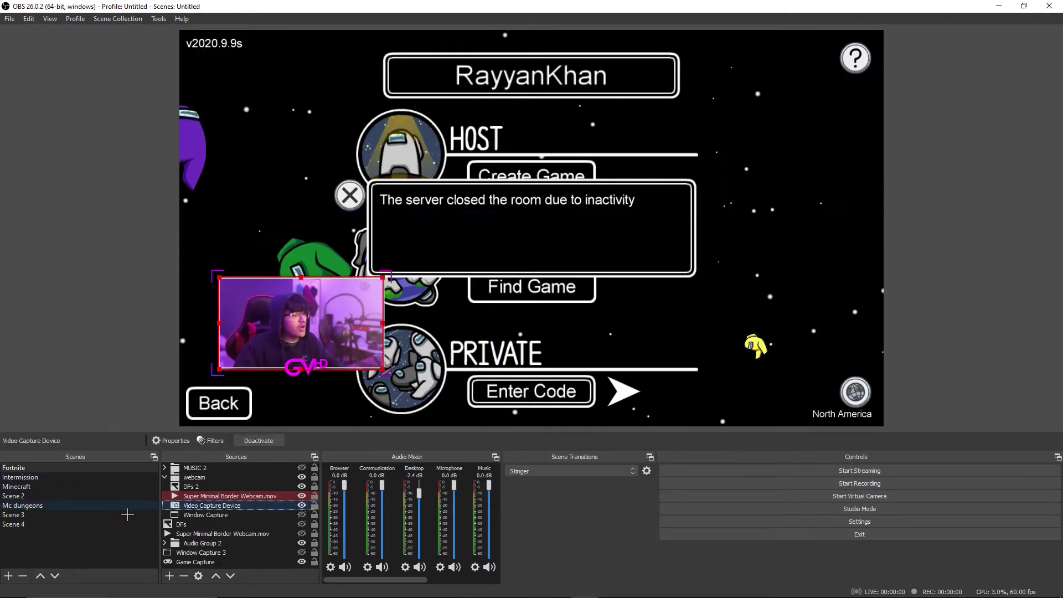
left_click(183, 418)
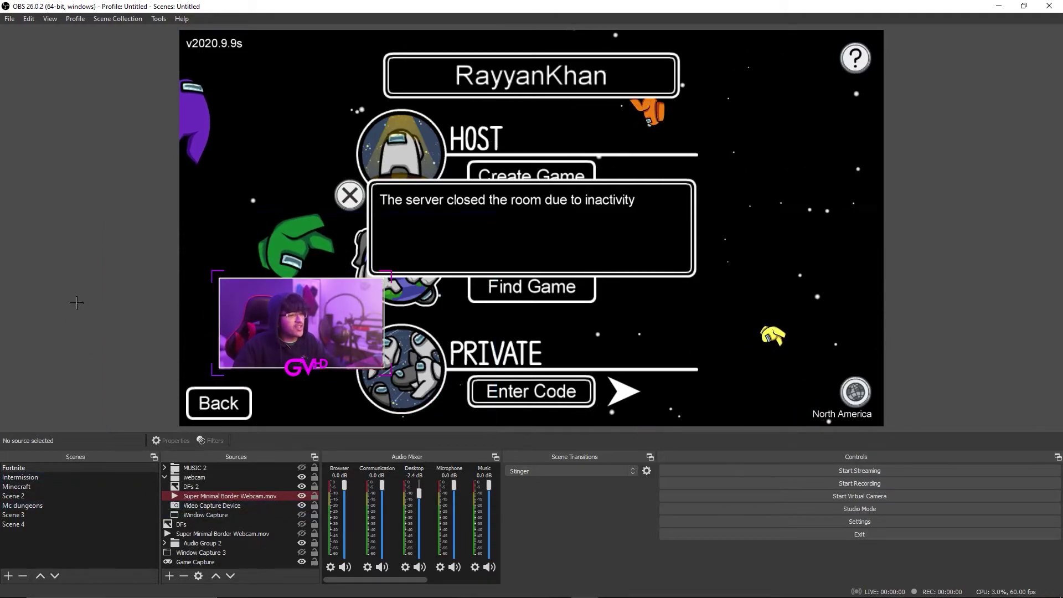
left_click(36, 504)
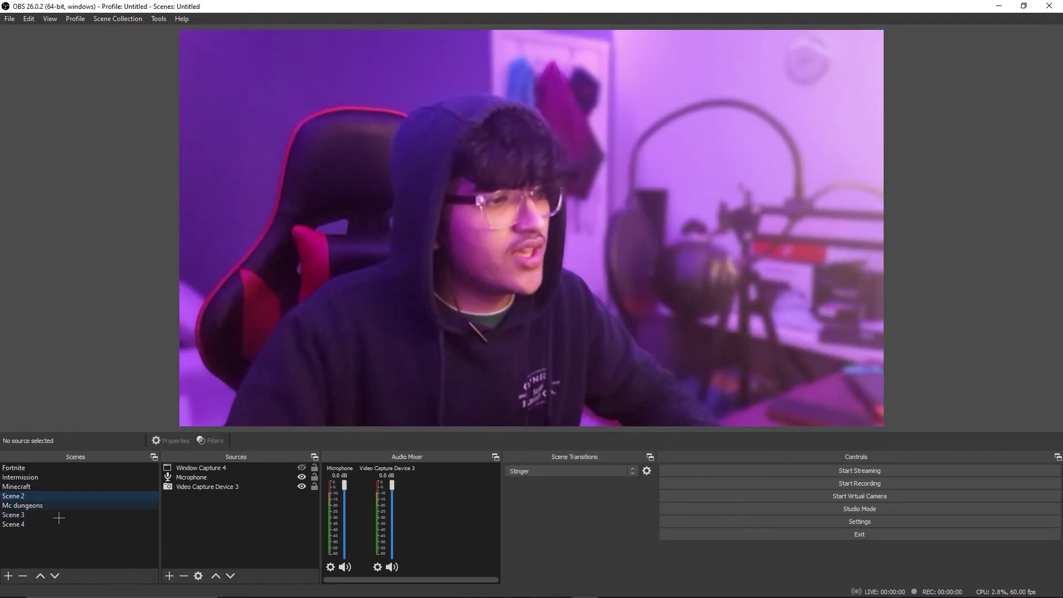
left_click(59, 515)
left_click(71, 525)
key("Up")
- Add Video Capture Device 4 using Camera (NVIDIA Broadcast), stretch it to fill the canvas, then go to Fortnite
left_click(170, 577)
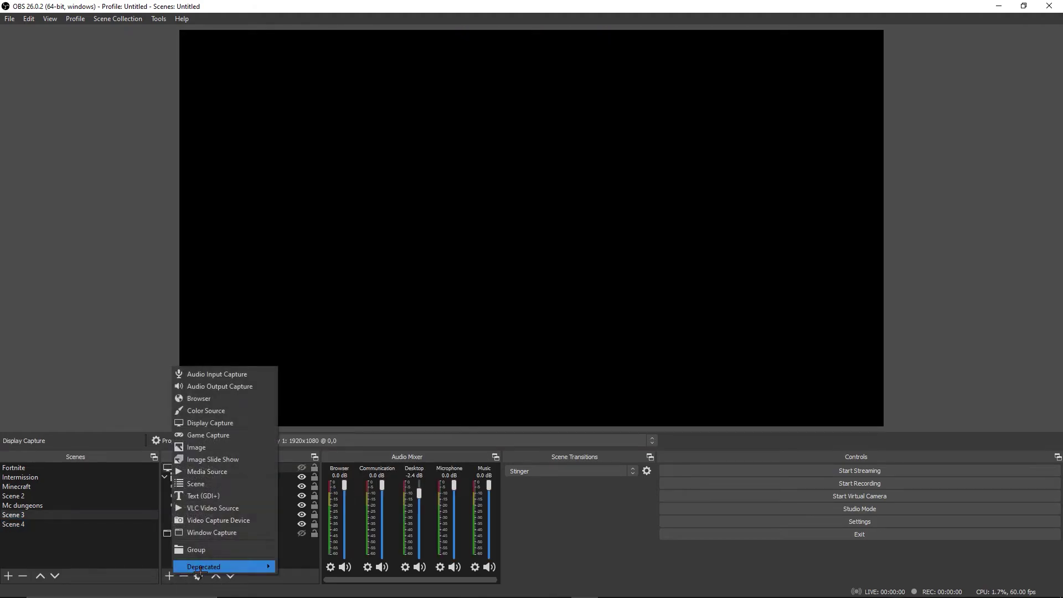
left_click(210, 520)
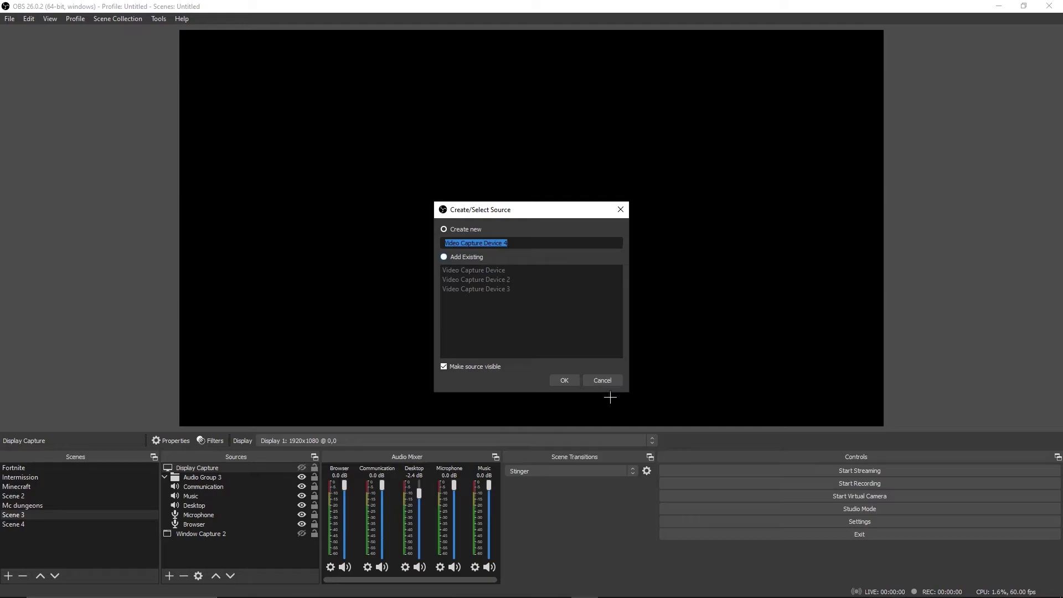
left_click(565, 382)
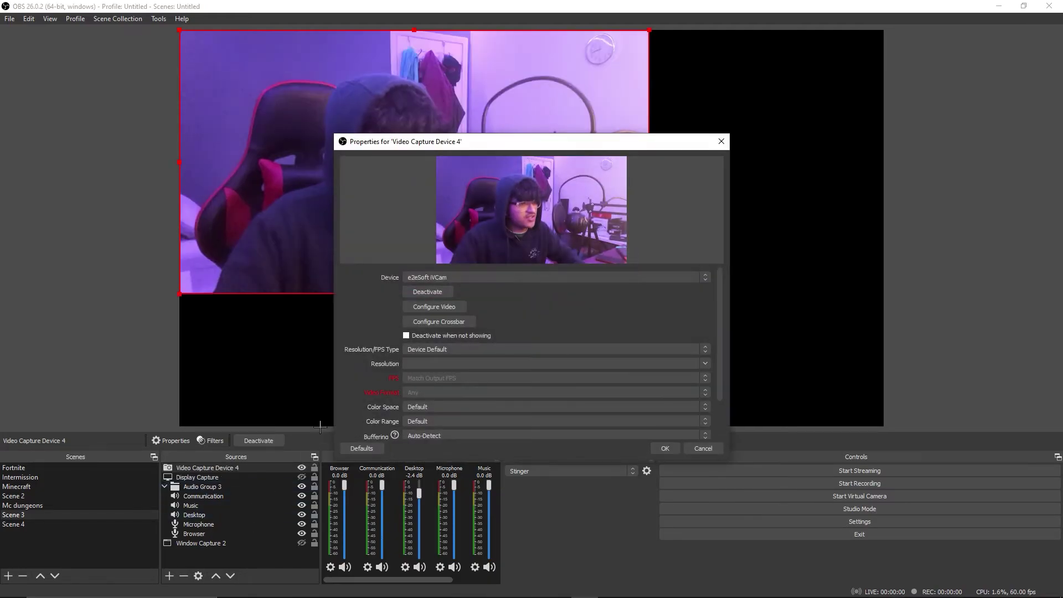
left_click_drag(477, 154, 555, 244)
left_click(517, 369)
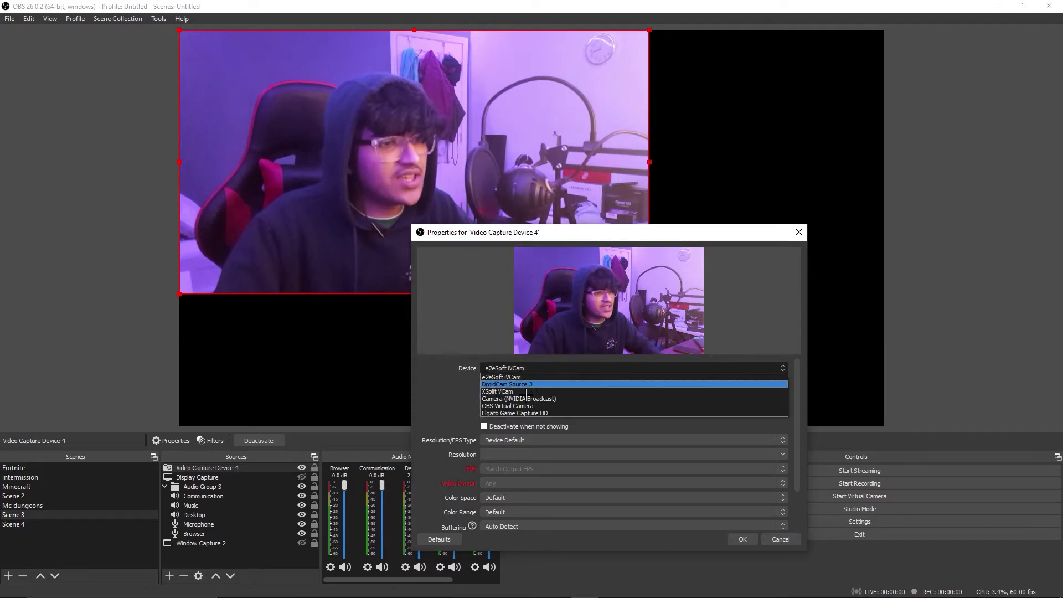
left_click(519, 408)
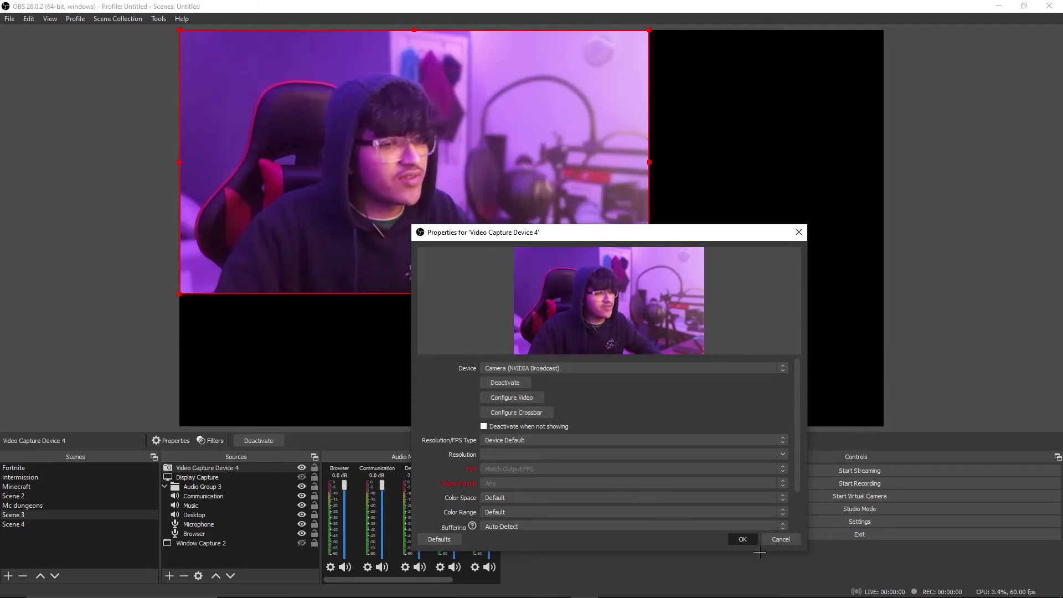
left_click(747, 539)
left_click_drag(651, 296, 886, 419)
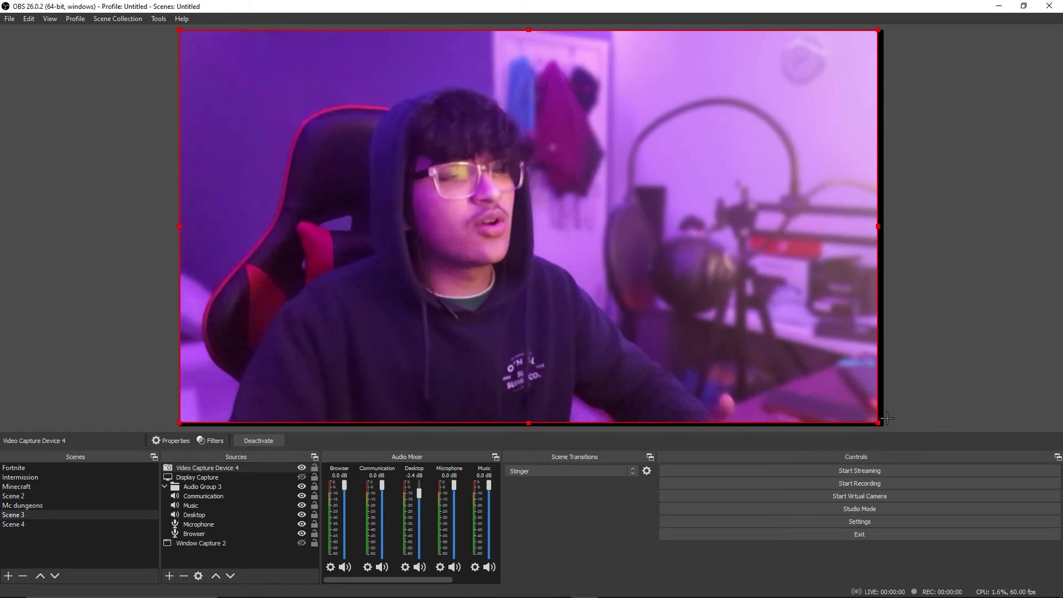
left_click(20, 469)
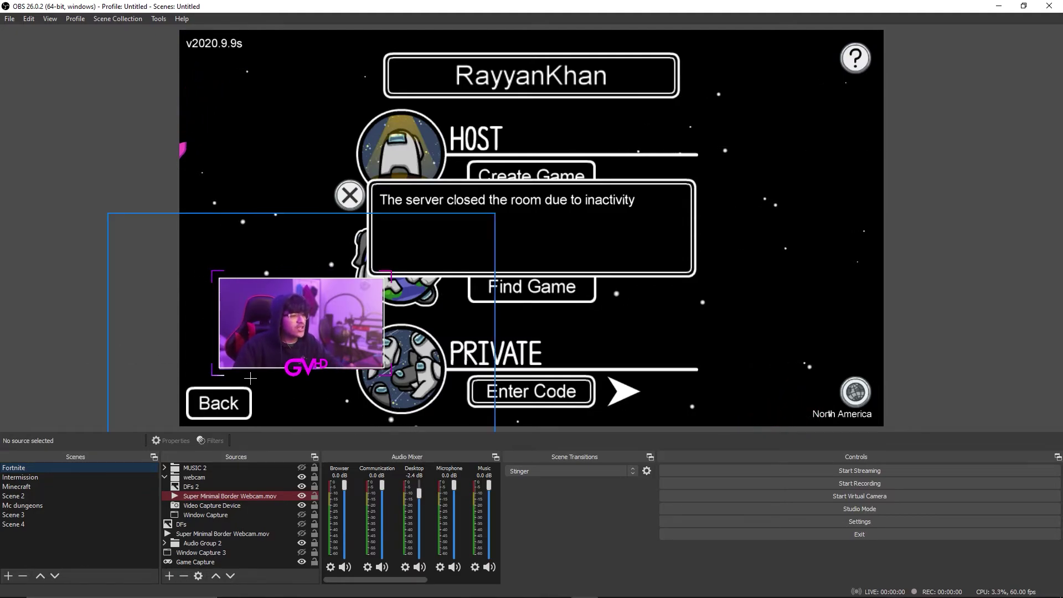
- View the Intermission and Fortnite scenes, hide and reshow the webcam group, then return to NVIDIA Broadcast
left_click(33, 478)
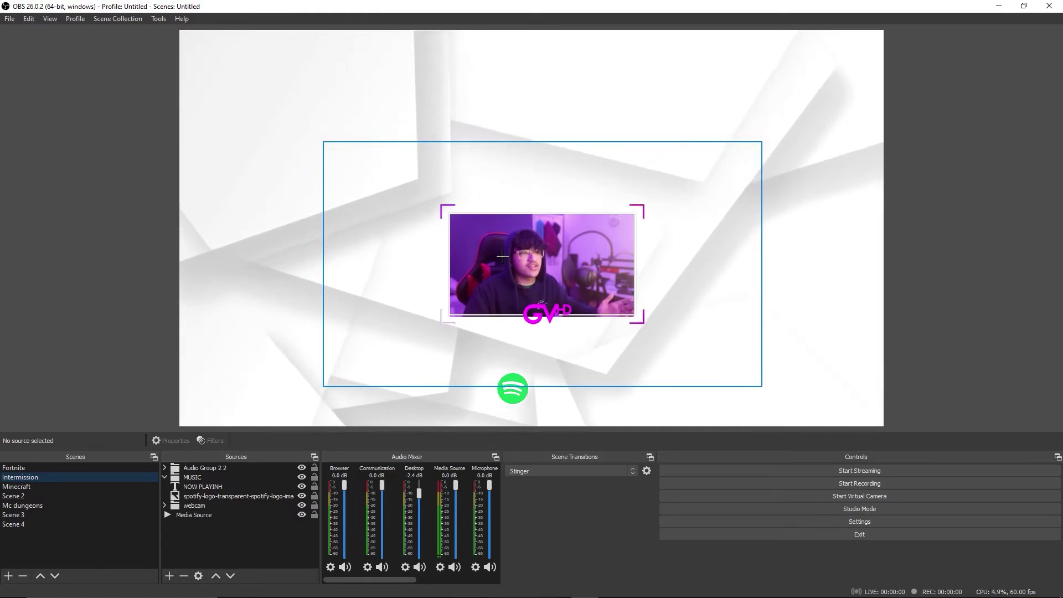
key("alt+Tab")
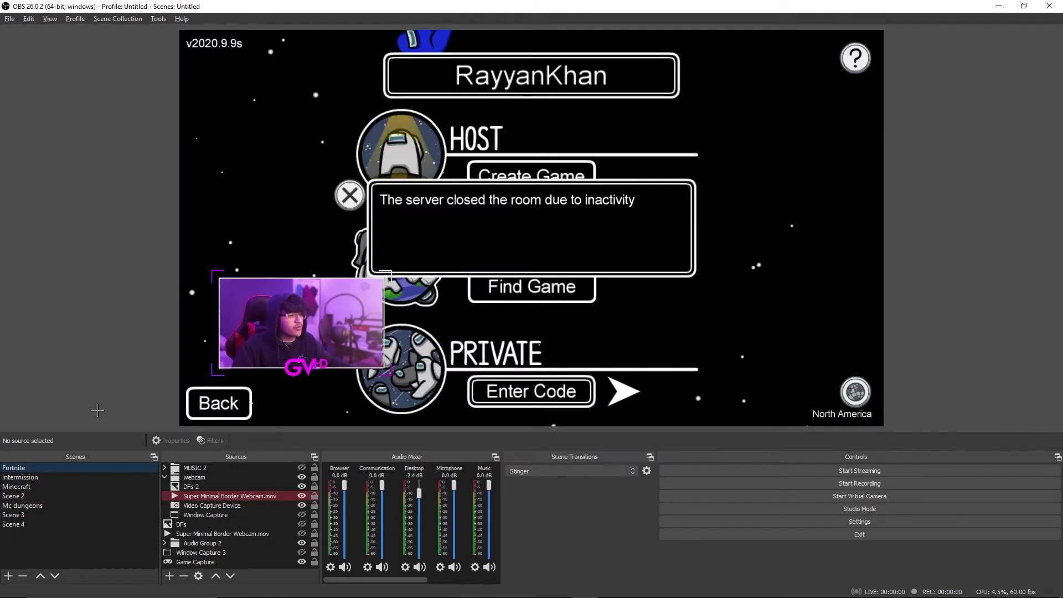
left_click(301, 477)
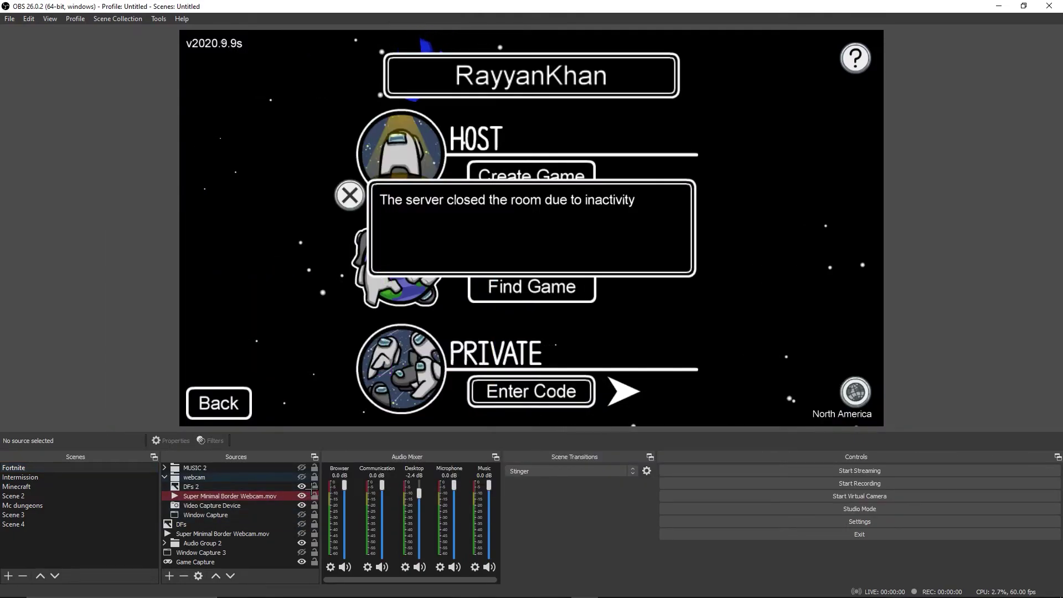
left_click(302, 477)
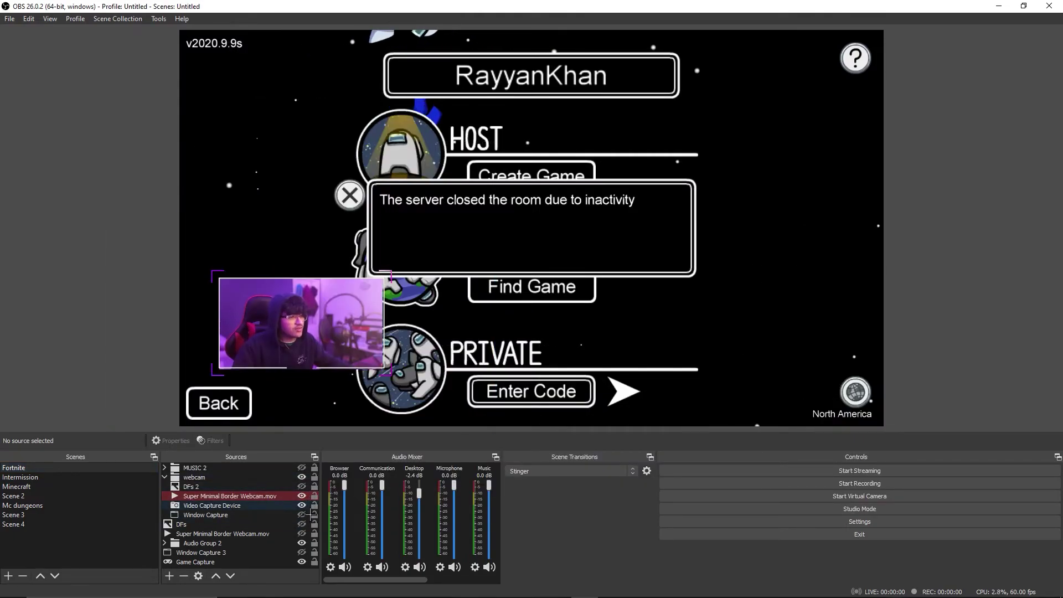
key("alt+Tab")
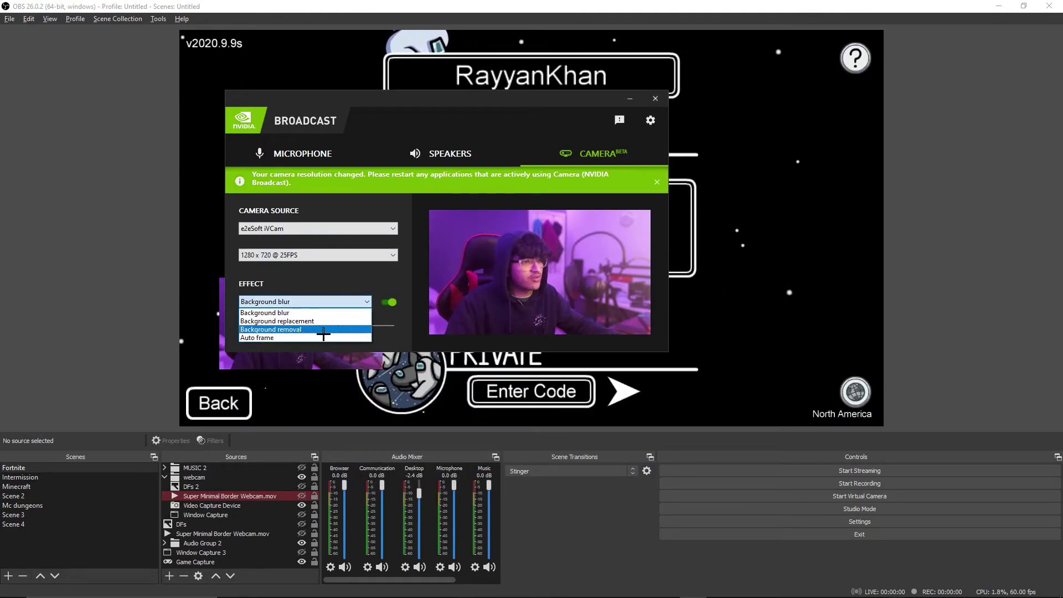
- Switch the camera effect to Background removal, then enlarge the webcam overlay and place it lower-left over the game
left_click(311, 330)
left_click(715, 305)
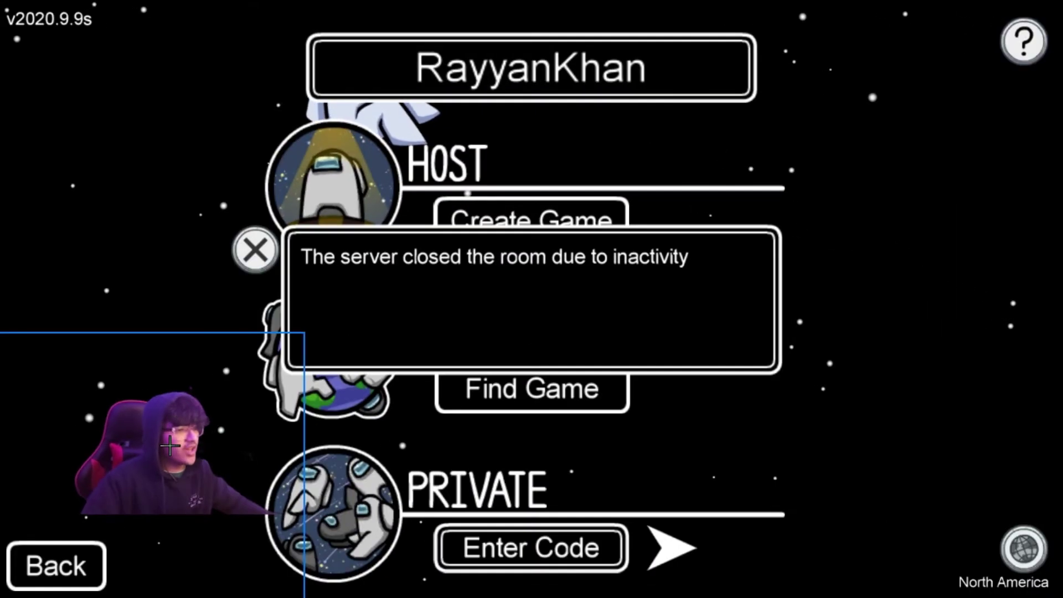
left_click(381, 260)
left_click_drag(313, 344, 387, 227)
left_click_drag(228, 415, 534, 546)
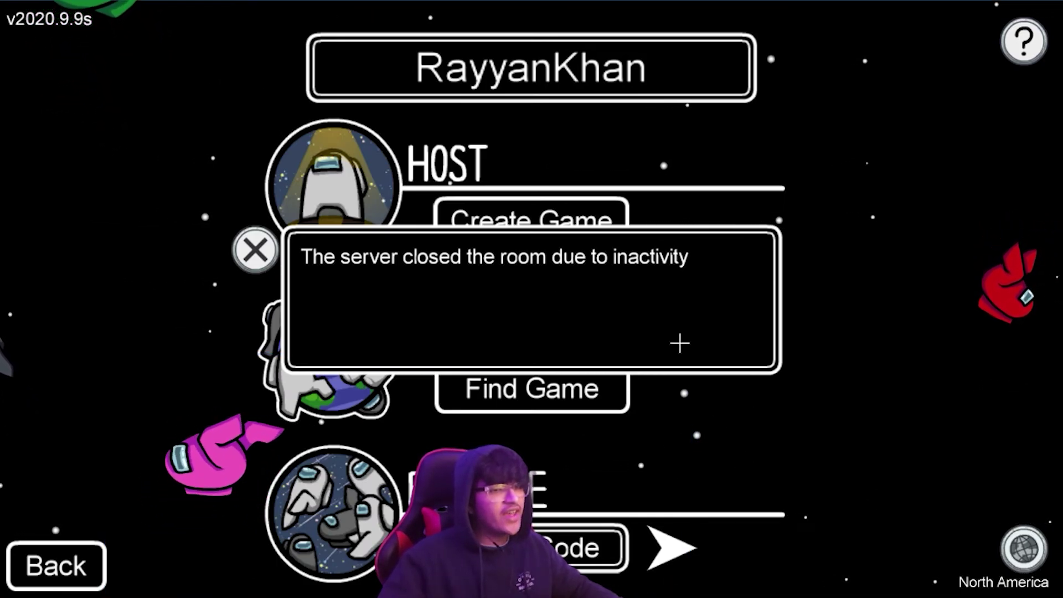
left_click_drag(522, 545, 244, 474)
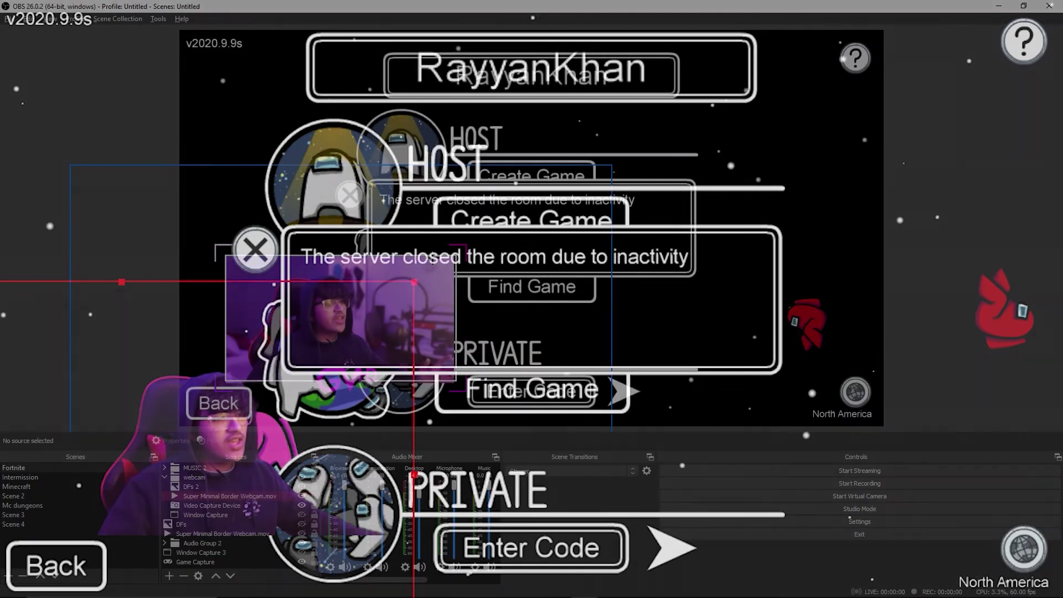